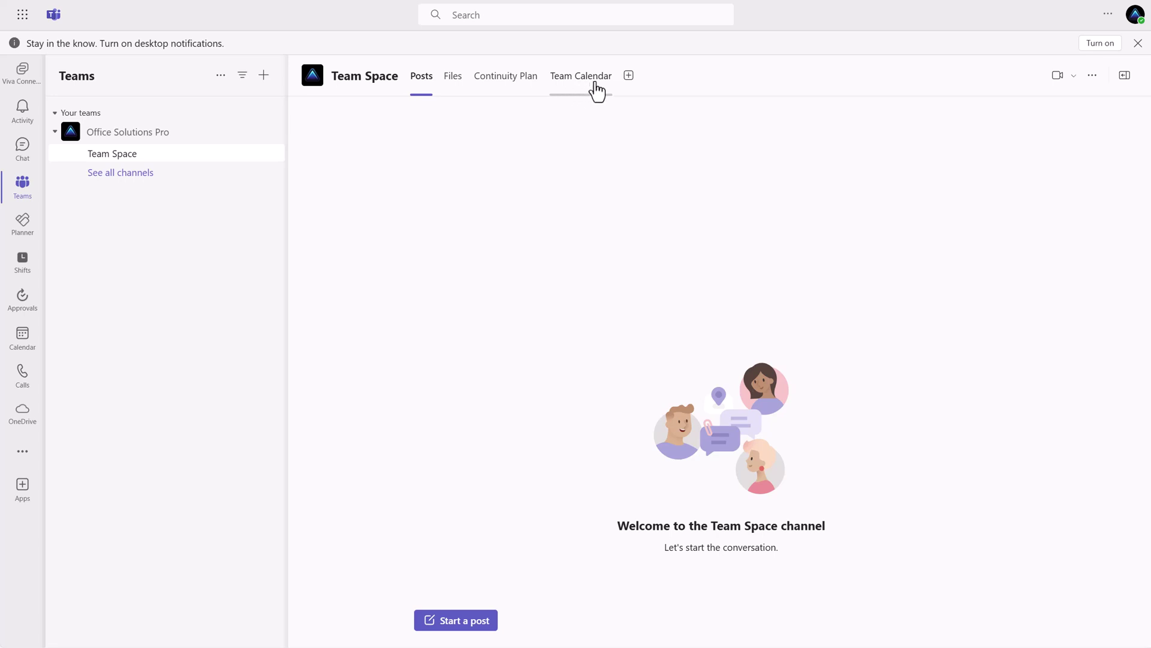
# Step: Search for "calend" among the apps that can be added as a tab to the Team Space channel
pyautogui.click(629, 75)
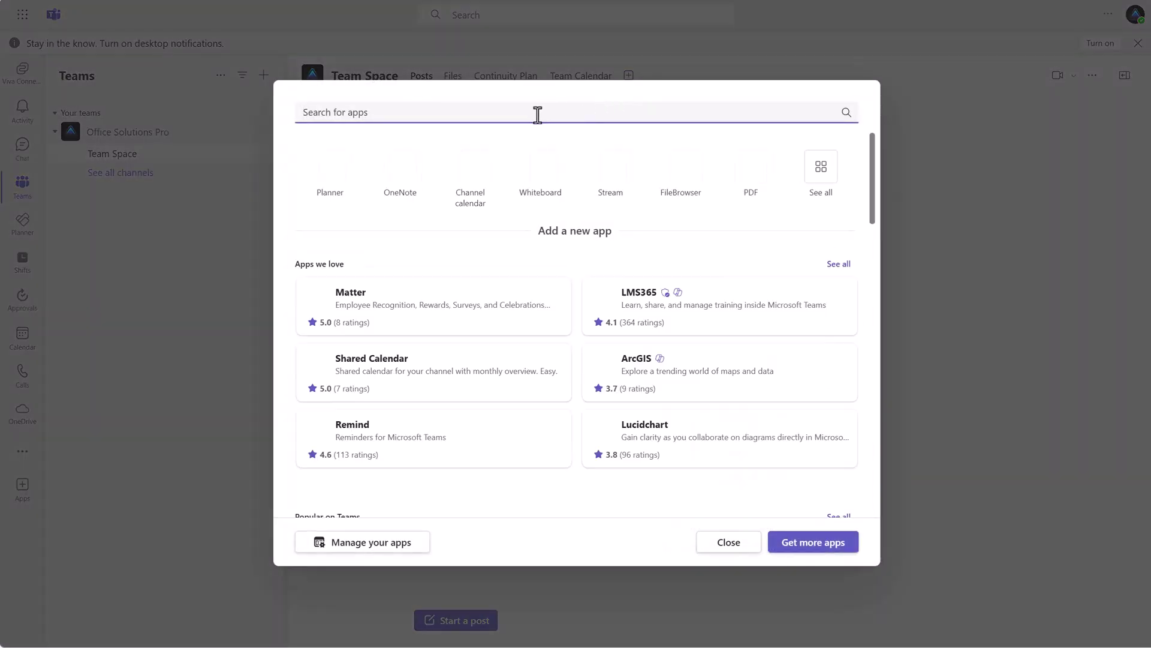
pyautogui.write('calend')
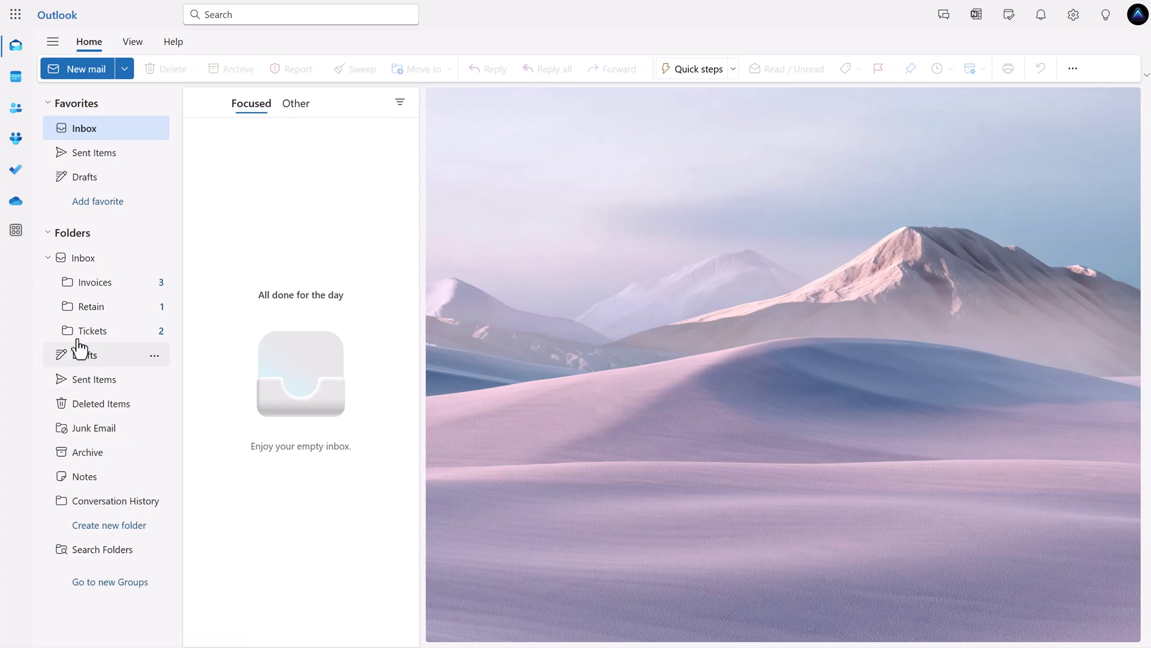
# Step: Switch to Outlook, view the Office Solutions Pro group's events, and open the calendar, turning split view off and on again
pyautogui.click(16, 139)
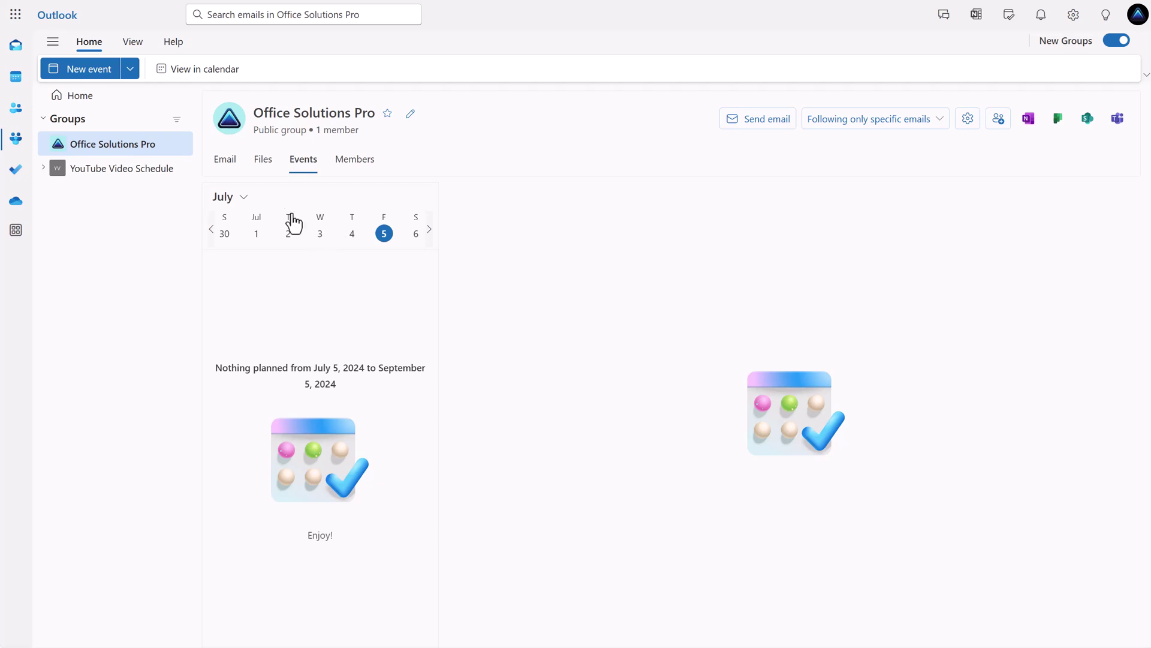
pyautogui.click(14, 85)
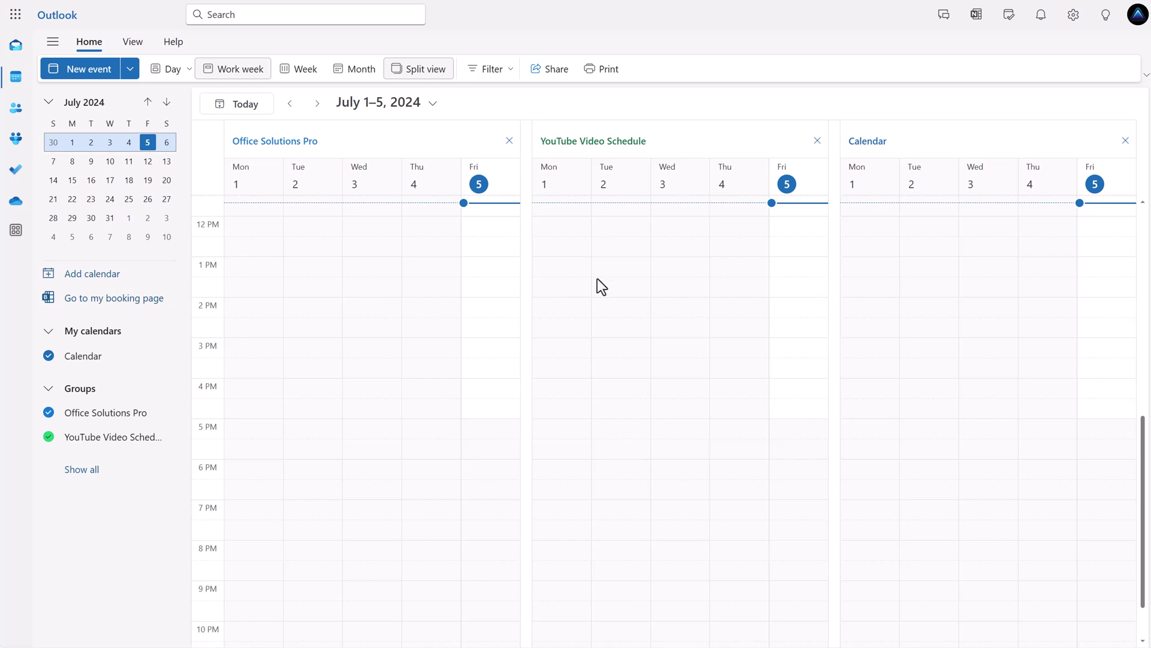
pyautogui.click(425, 68)
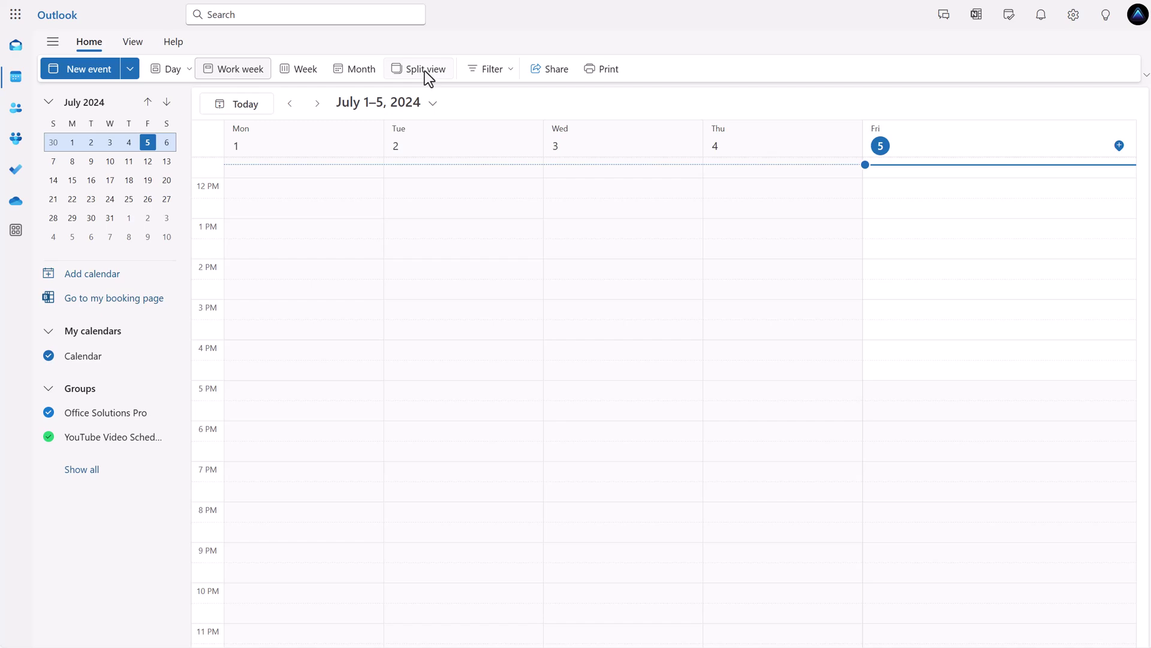
pyautogui.click(426, 70)
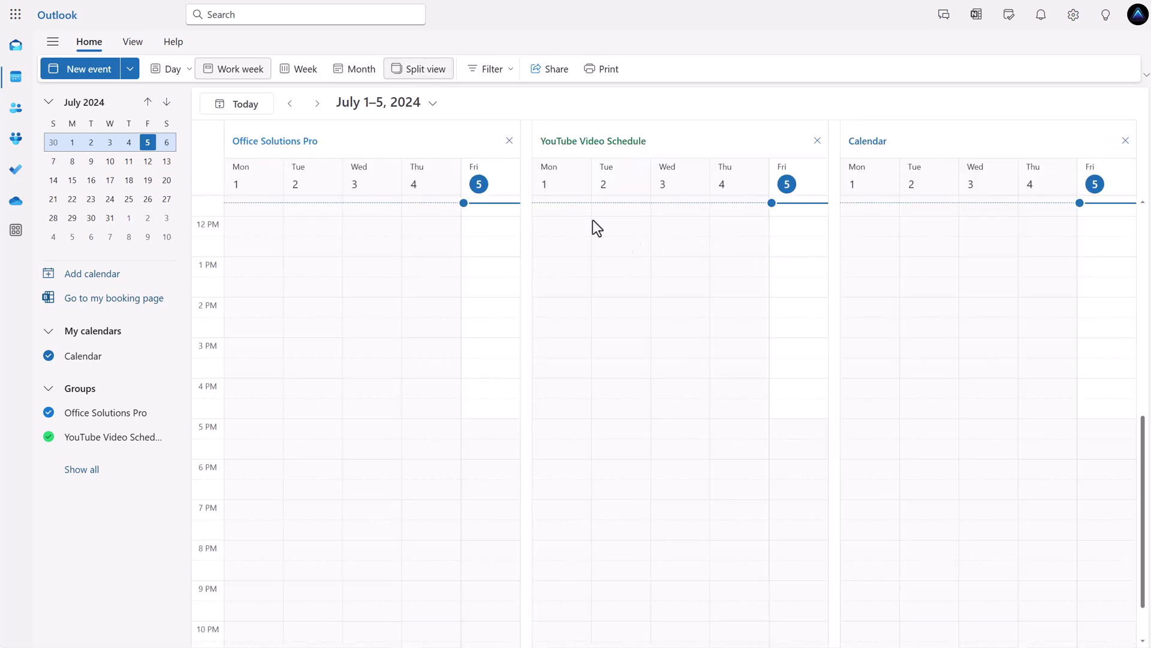
# Step: Try the month, week and day layouts of the calendar, and leave it in week view
pyautogui.click(358, 74)
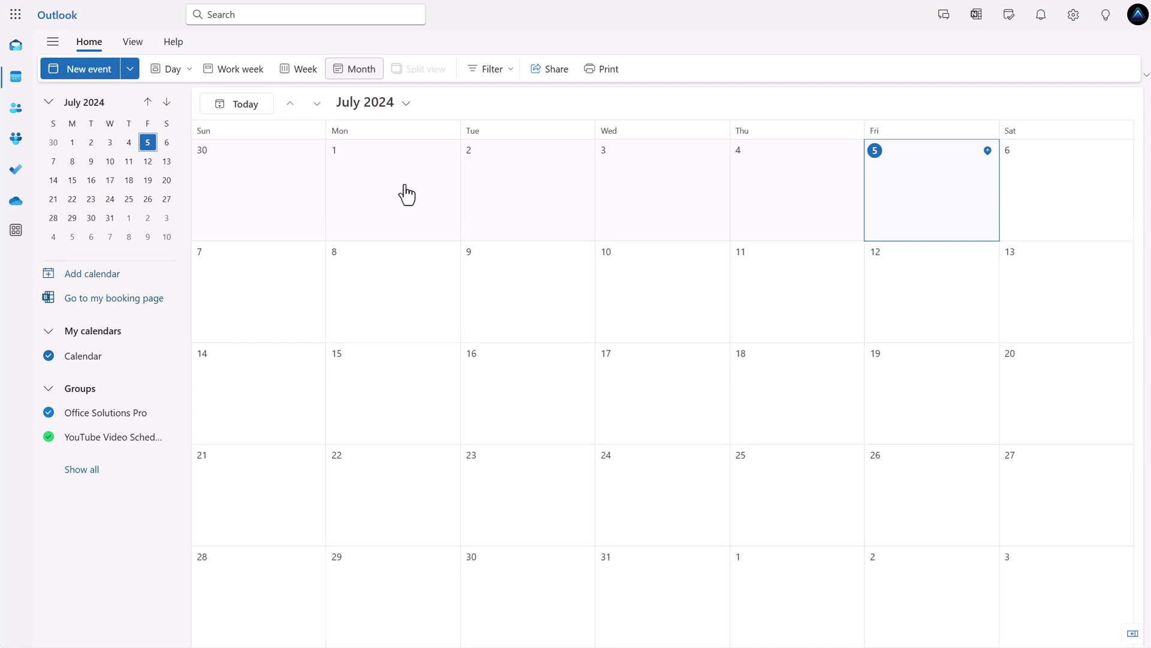
pyautogui.click(299, 76)
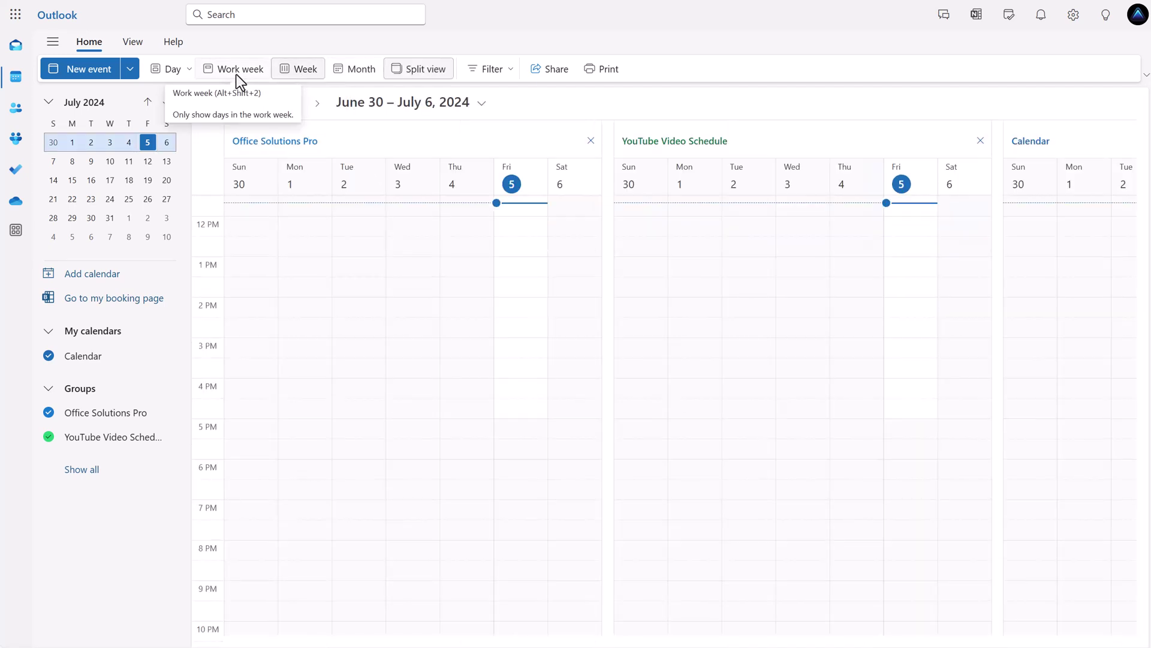
pyautogui.click(165, 70)
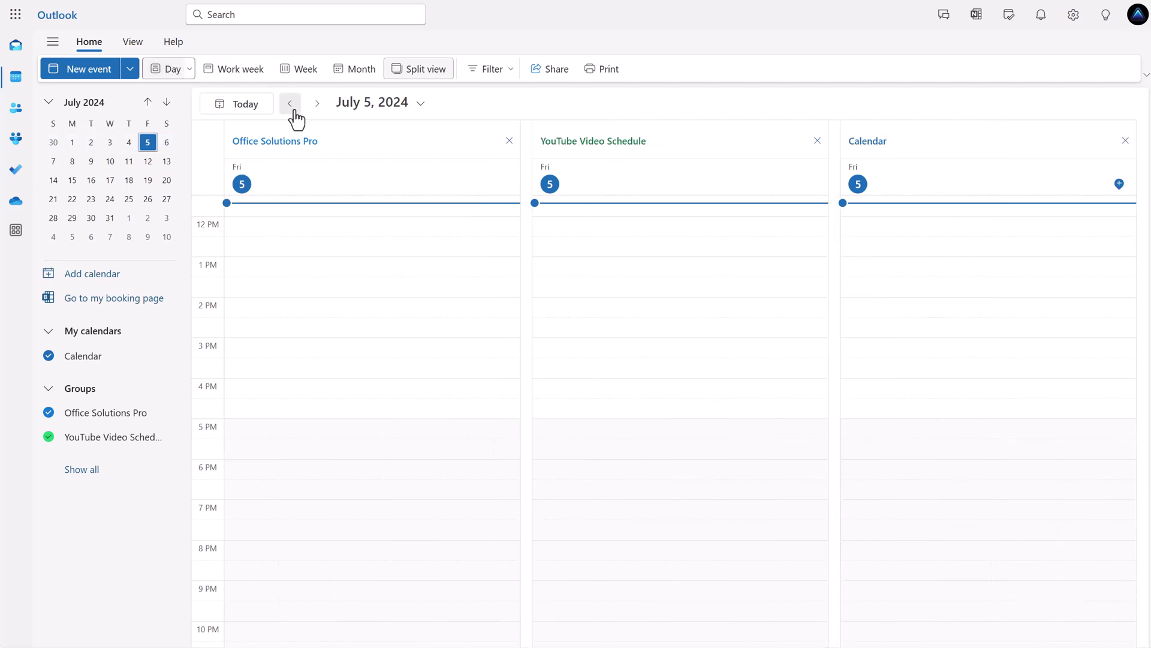
pyautogui.click(299, 70)
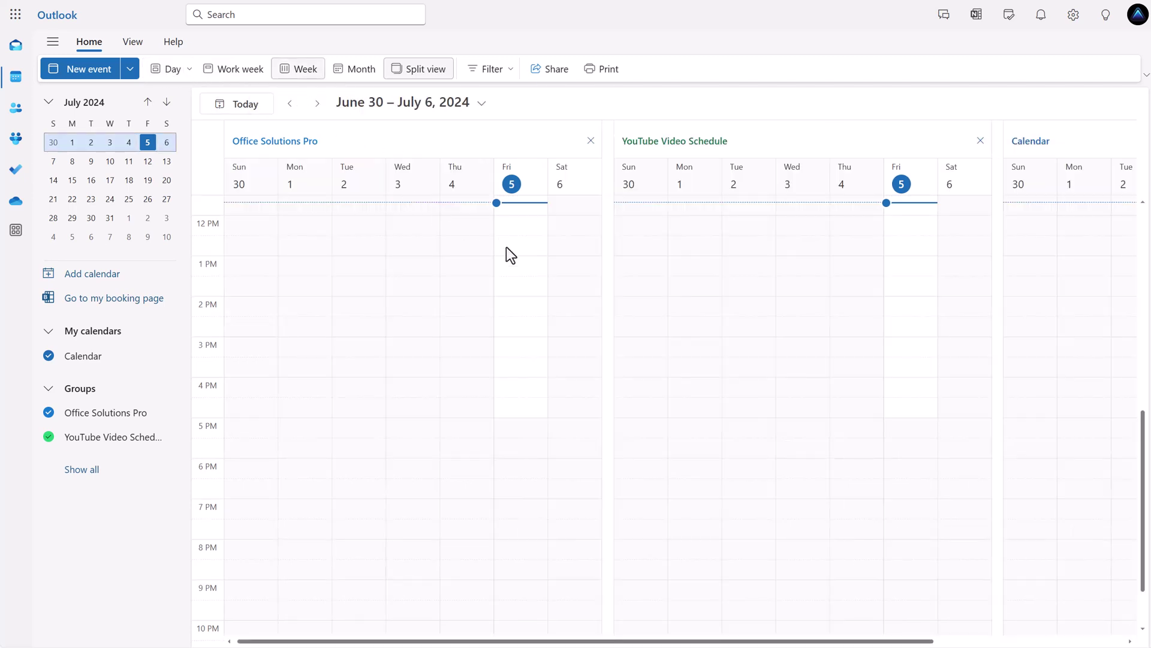
# Step: Examine the category options for a new July 5 event in the Office Solutions Pro calendar, and close the event without saving
pyautogui.doubleClick(510, 268)
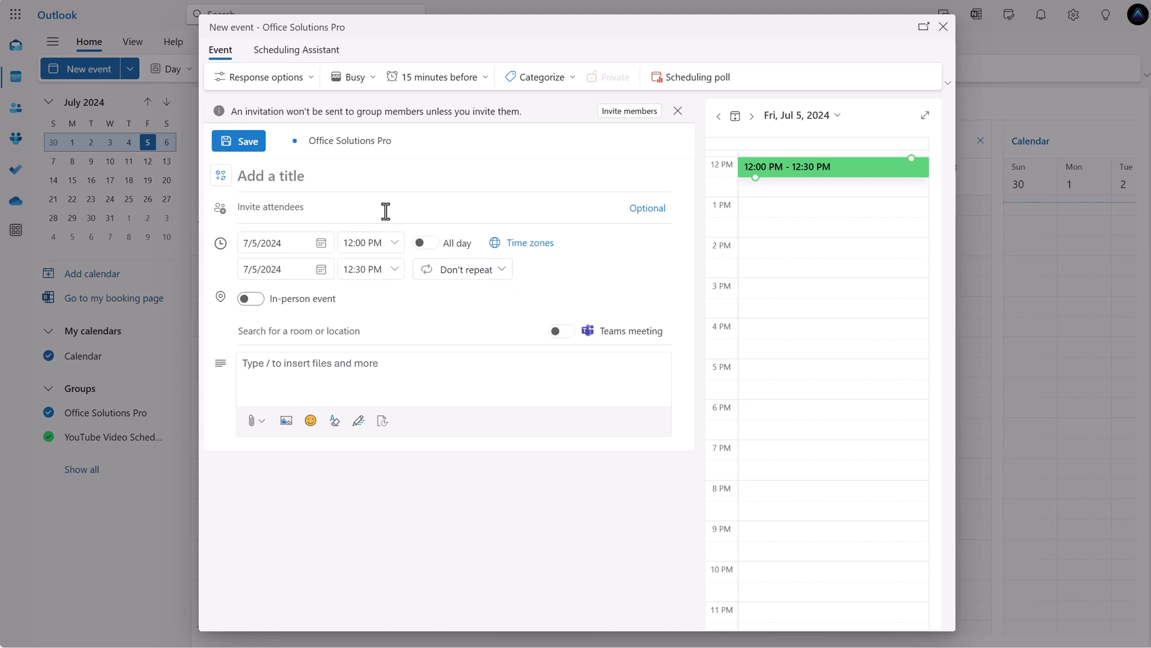
pyautogui.click(565, 80)
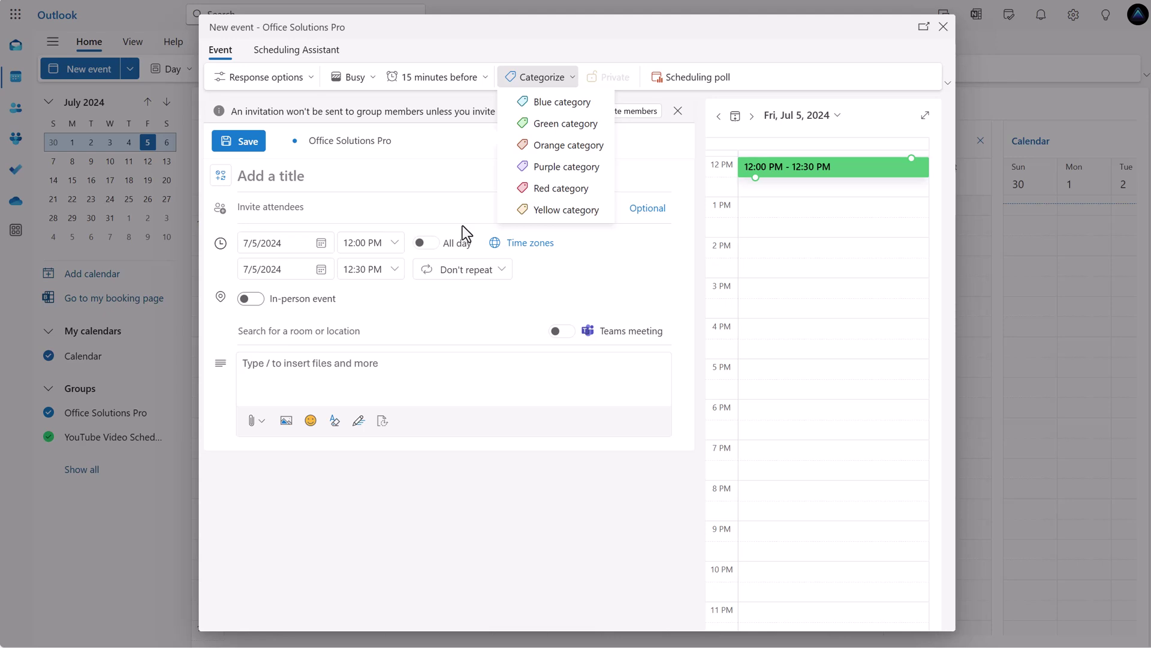
pyautogui.click(944, 28)
pyautogui.click(943, 27)
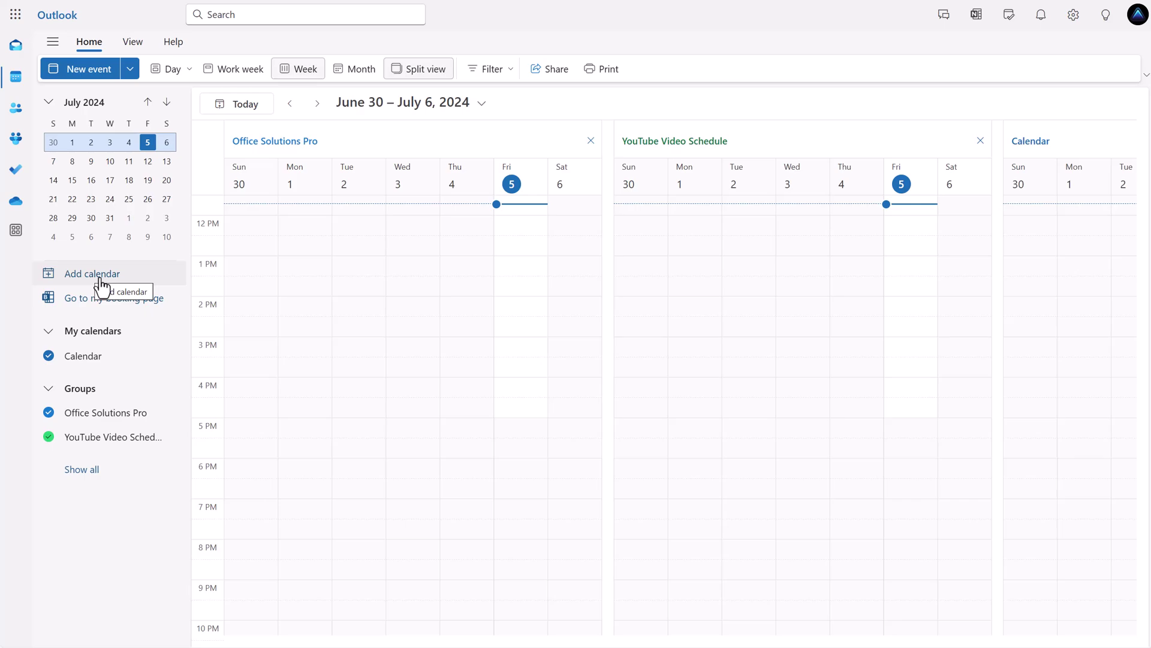
# Step: Open the blank calendar creation form among the options for adding a calendar
pyautogui.click(99, 277)
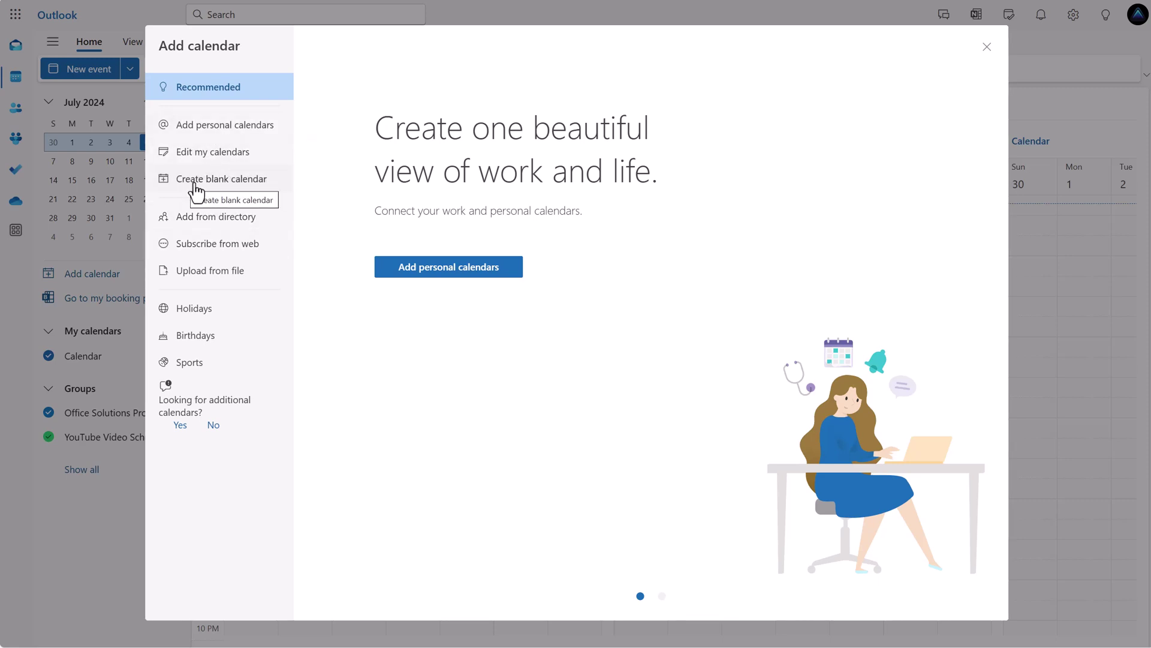
pyautogui.click(215, 190)
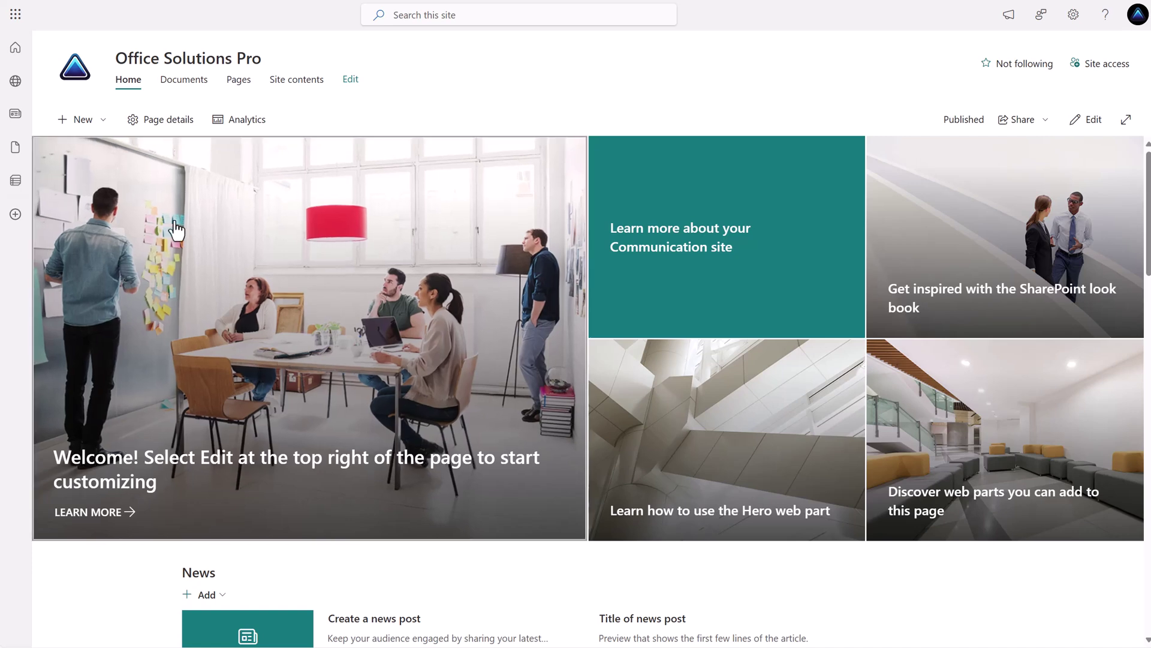
# Step: On the Office Solutions Pro SharePoint site, look over the home page's Events section and open the Events list from the site contents
pyautogui.scroll(-5, 384, 258)
pyautogui.scroll(-2, 360, 297)
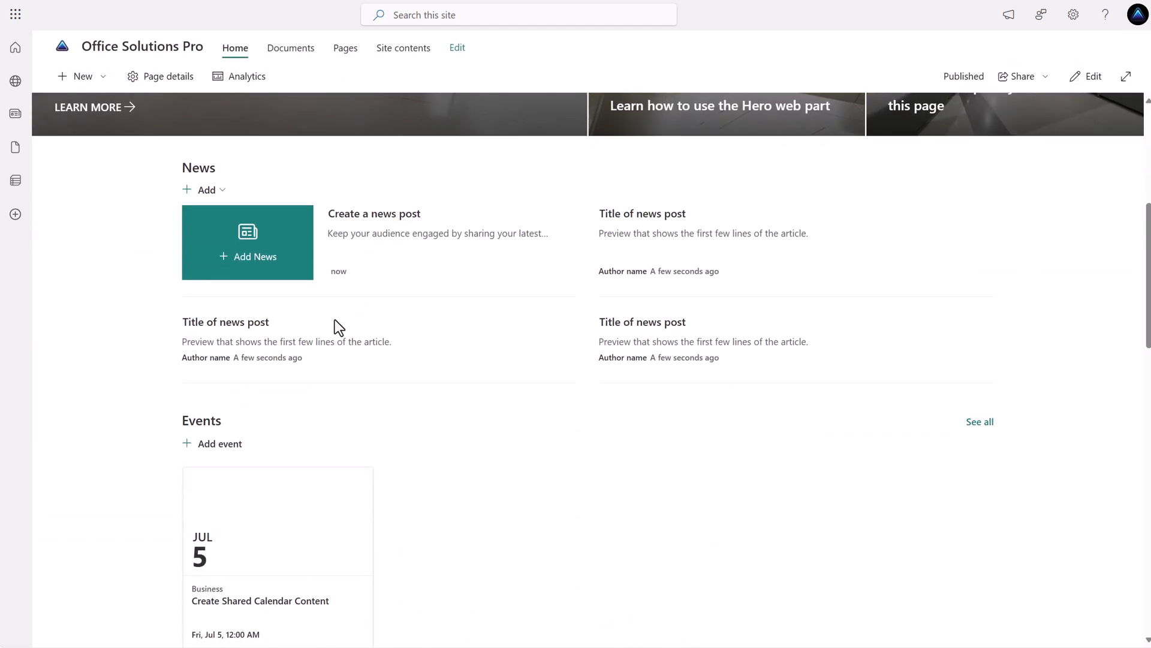
pyautogui.scroll(-1, 220, 422)
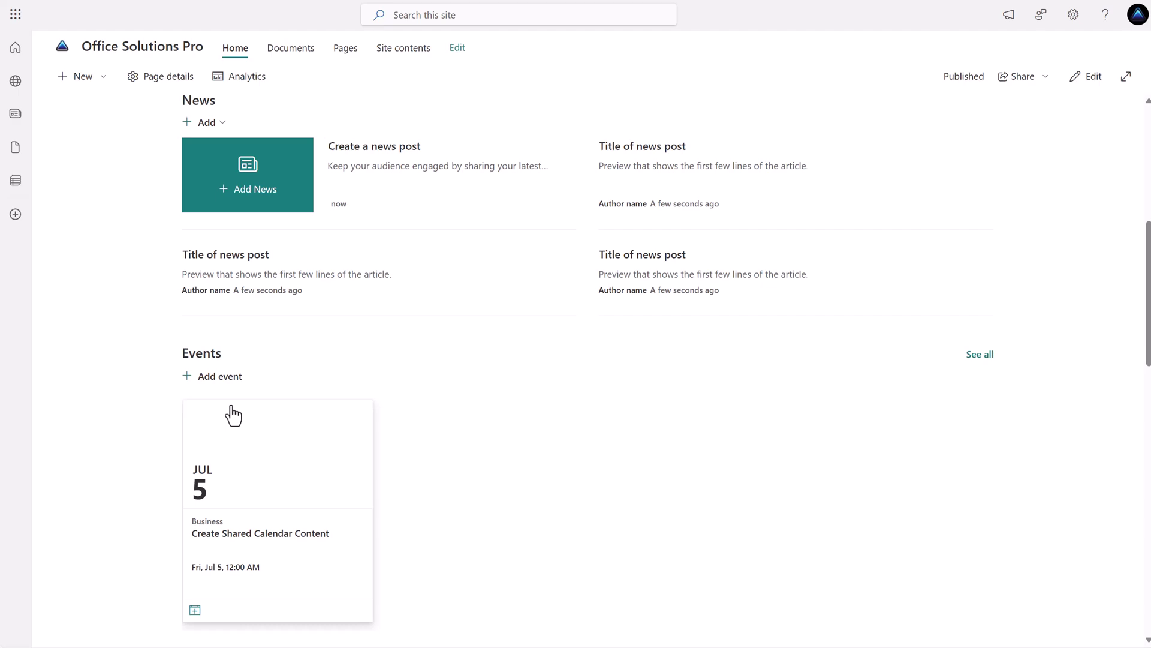
pyautogui.scroll(7, 578, 358)
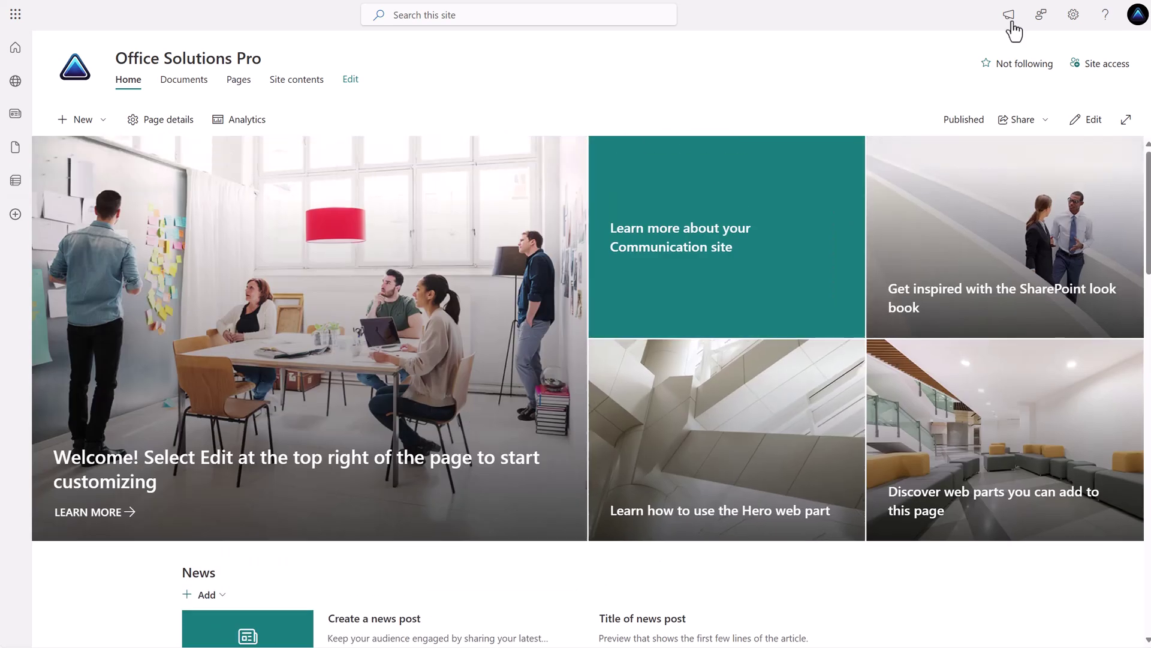
pyautogui.click(1073, 15)
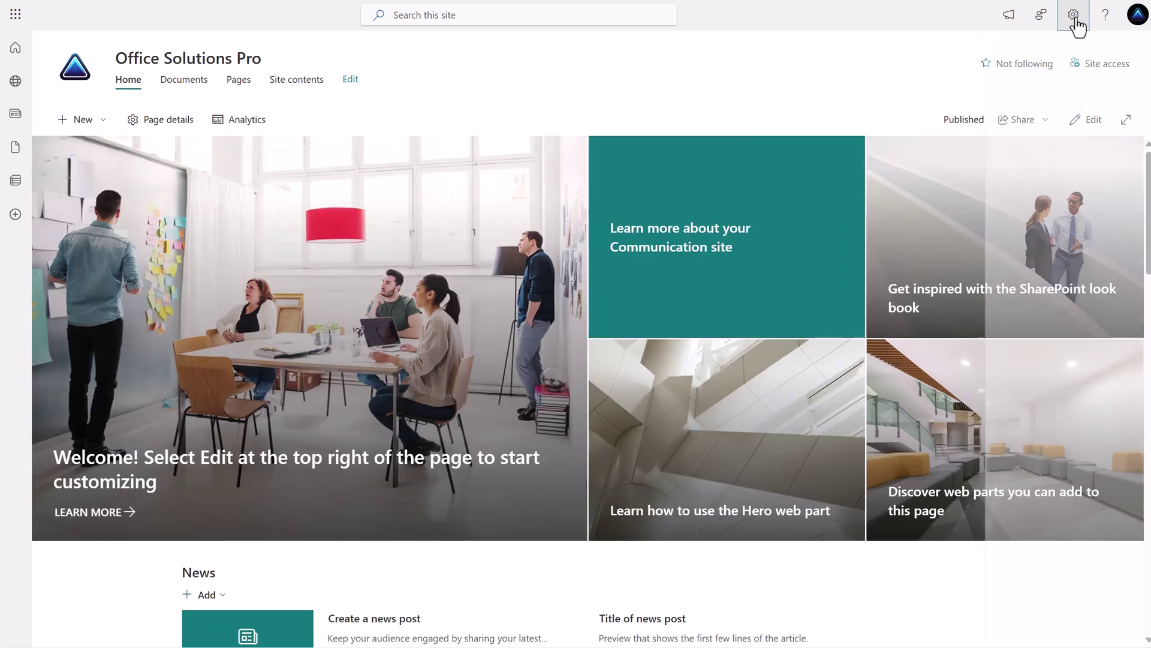
pyautogui.click(977, 131)
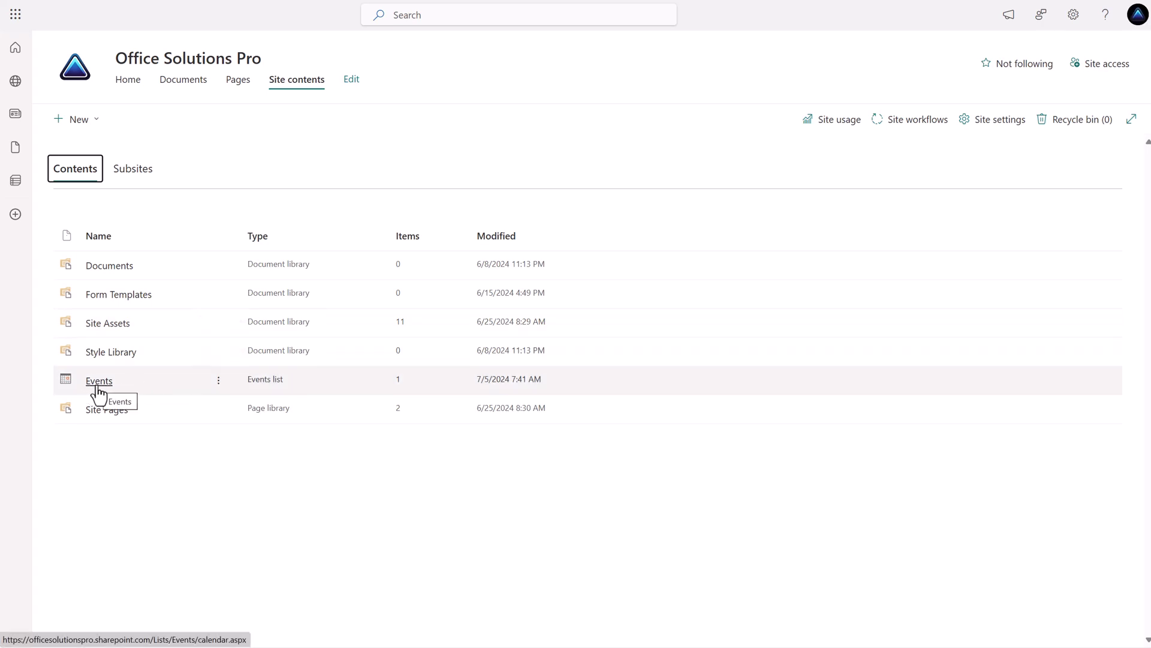
pyautogui.click(99, 393)
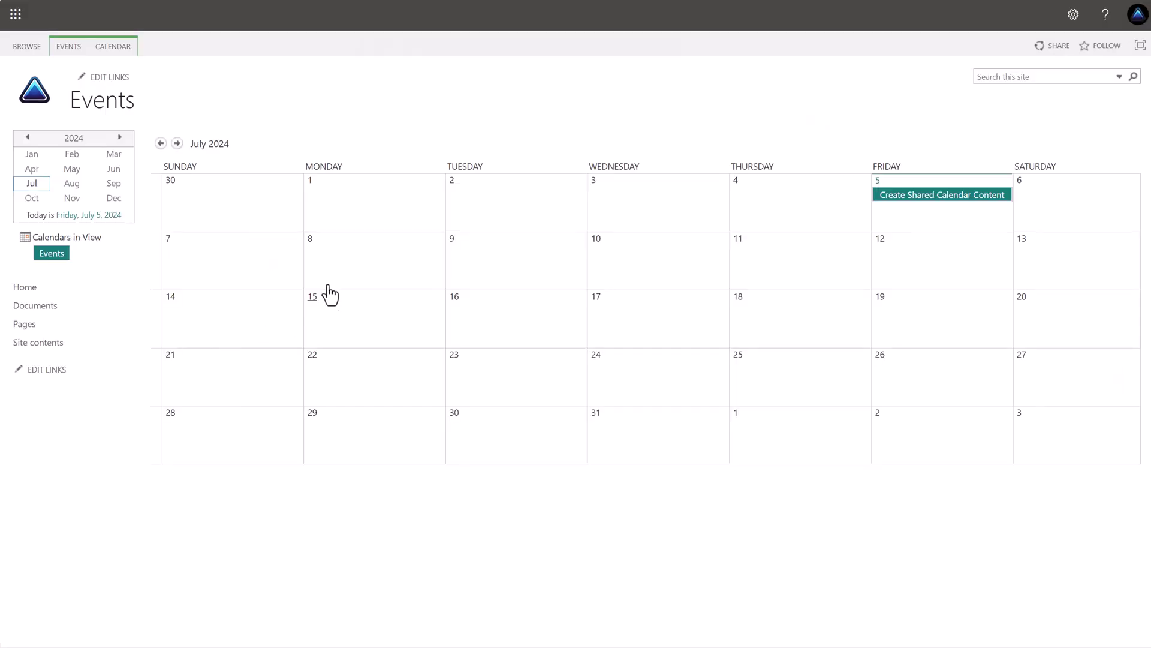
# Step: Connect the SharePoint Events calendar to Outlook, and allow the site to open the desktop application
pyautogui.moveTo(235, 185)
pyautogui.click(119, 51)
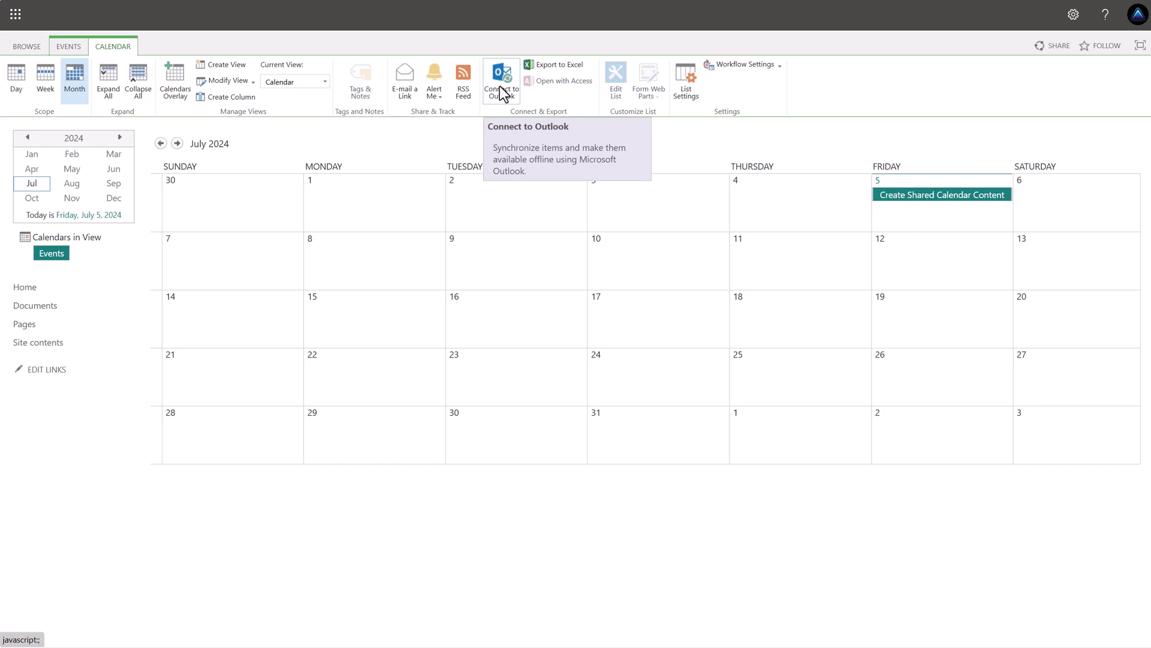
pyautogui.click(502, 95)
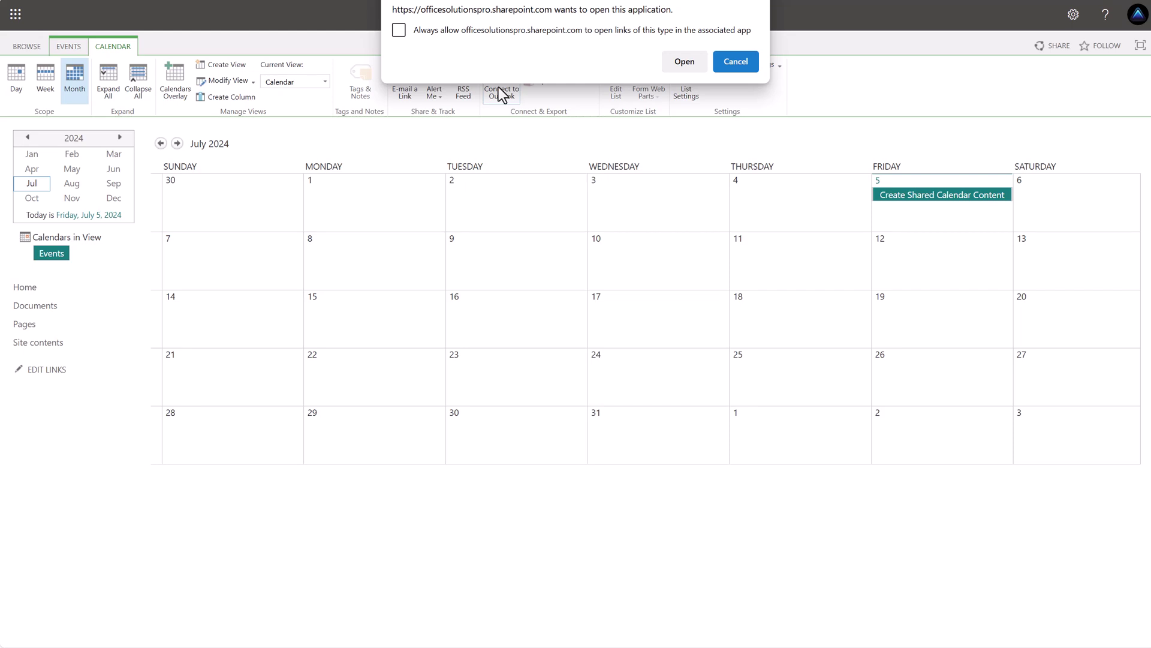
pyautogui.click(677, 62)
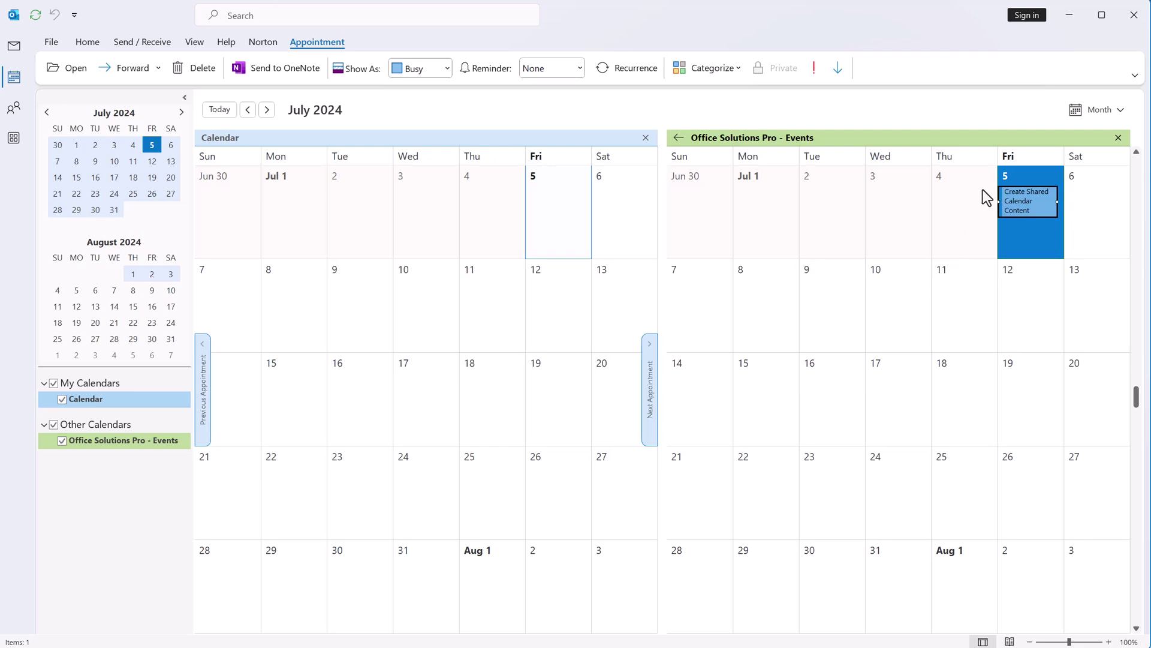
# Step: View the details of the "Create Shared Calendar Content" event in the Office Solutions Pro - Events calendar, and close it
pyautogui.moveTo(1031, 201)
pyautogui.doubleClick(1003, 205)
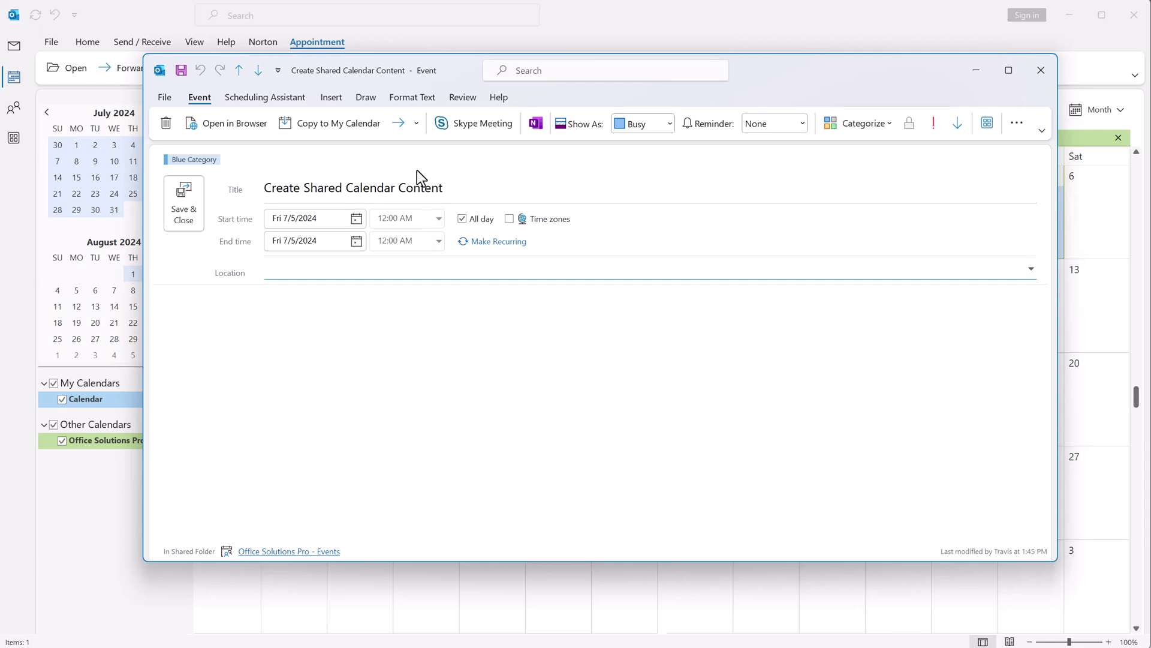
pyautogui.press('Escape')
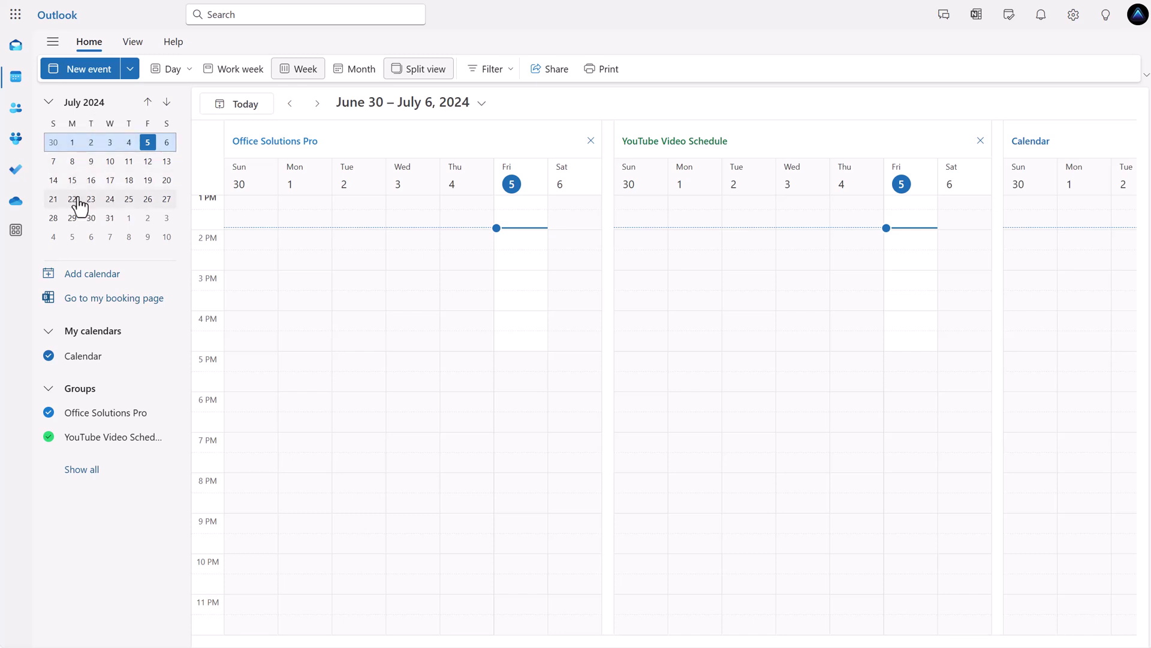
# Step: Return to Outlook on the web and review the files and events of the Office Solutions Pro group
pyautogui.click(17, 141)
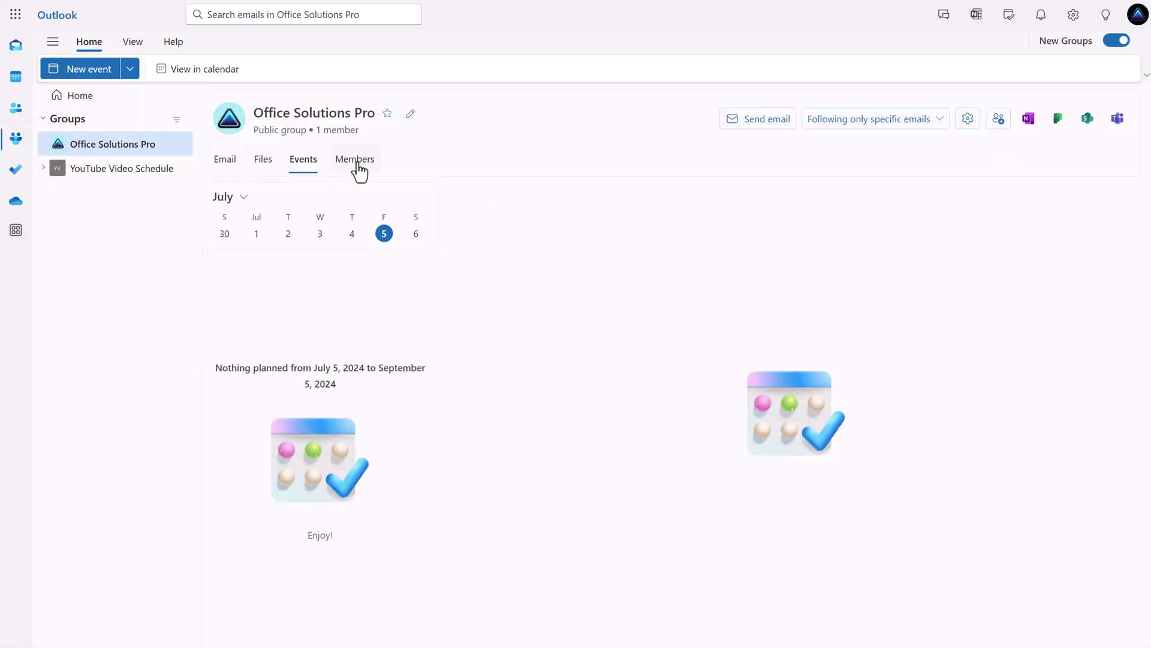
pyautogui.click(261, 174)
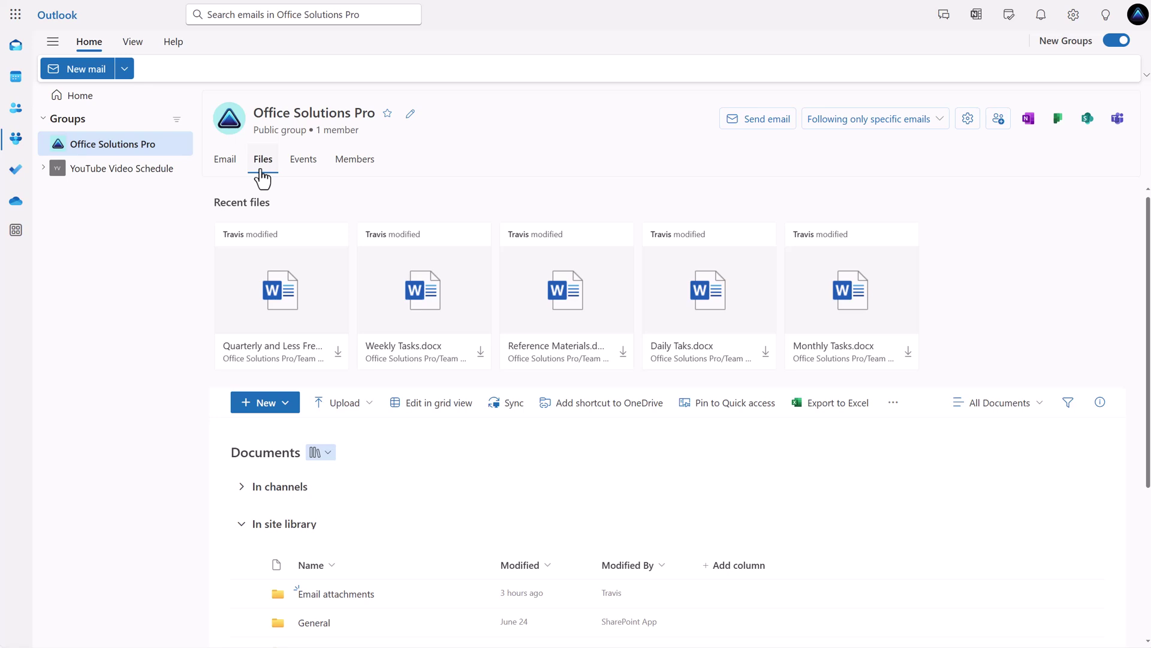
pyautogui.click(295, 166)
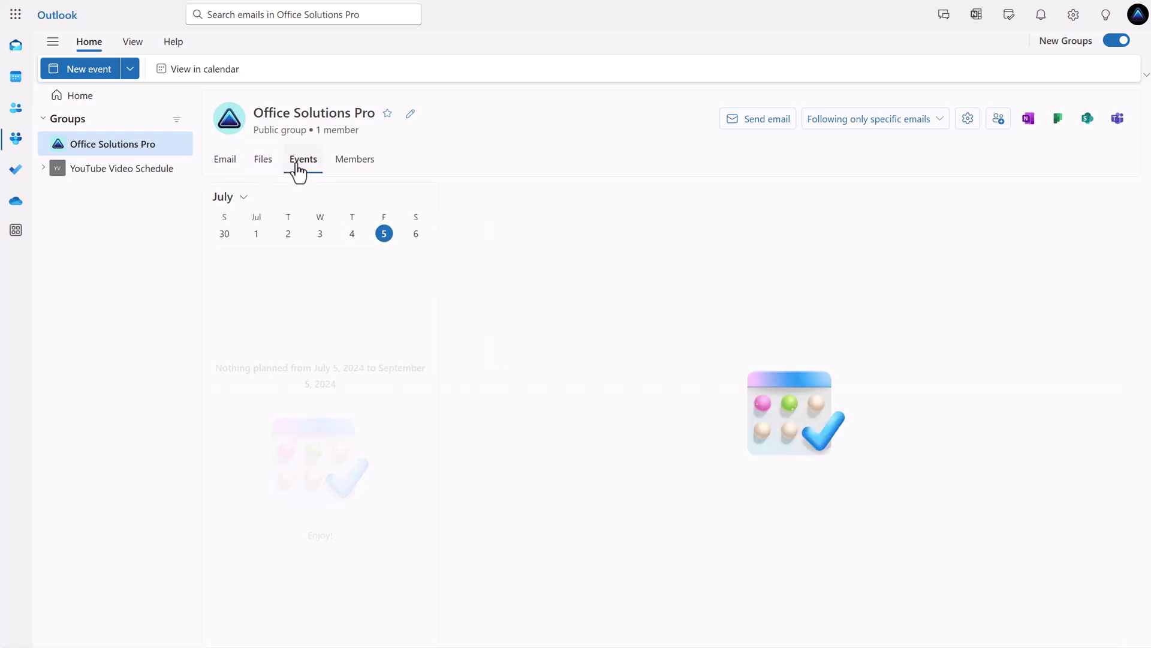
pyautogui.click(265, 159)
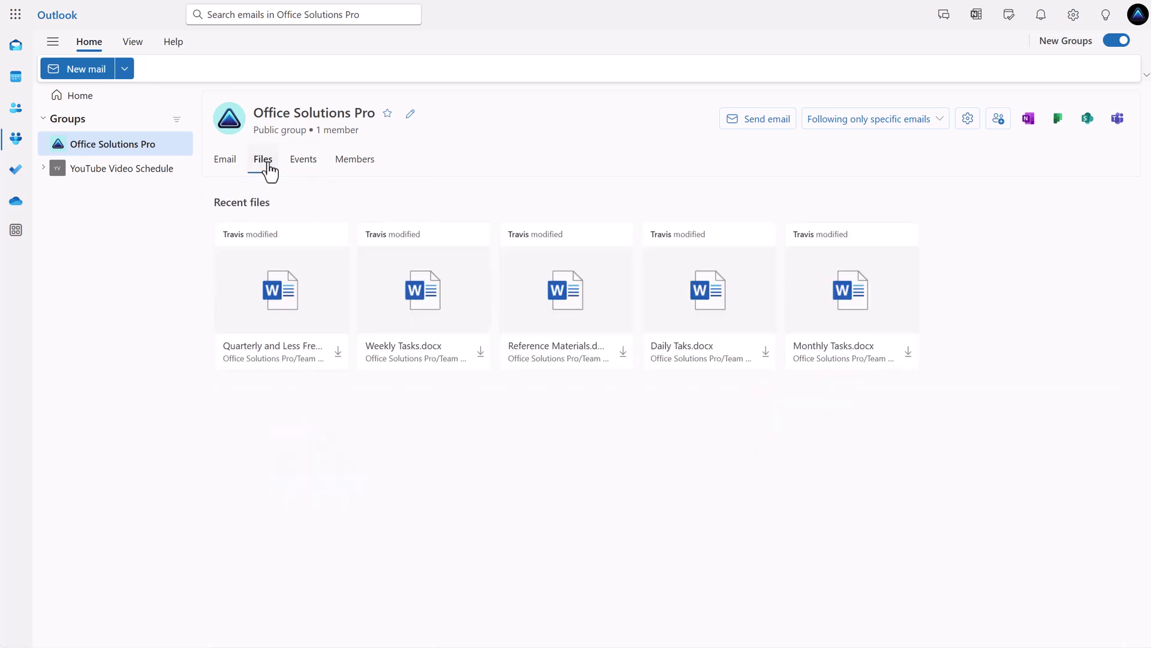